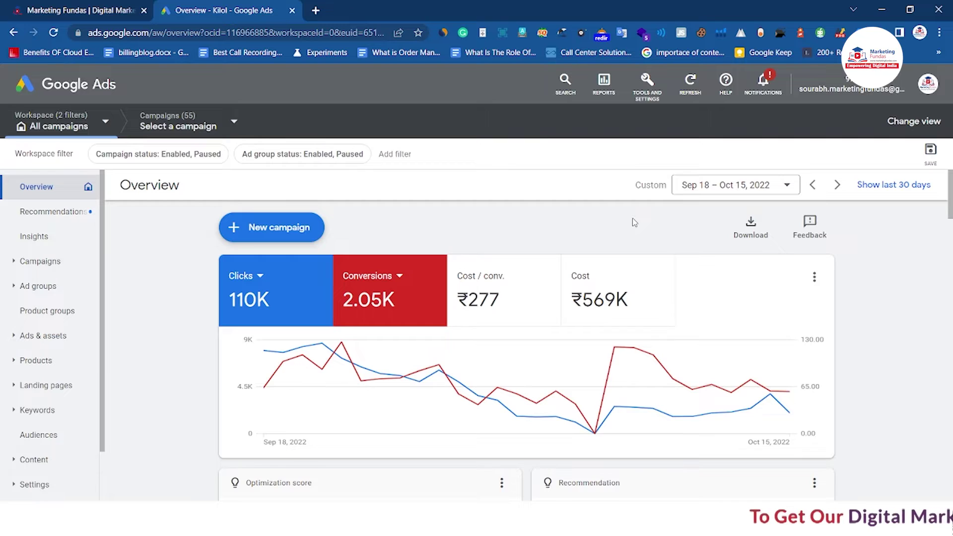
Open the Billing summary from Tools and Settings and review the available funds.
click(647, 99)
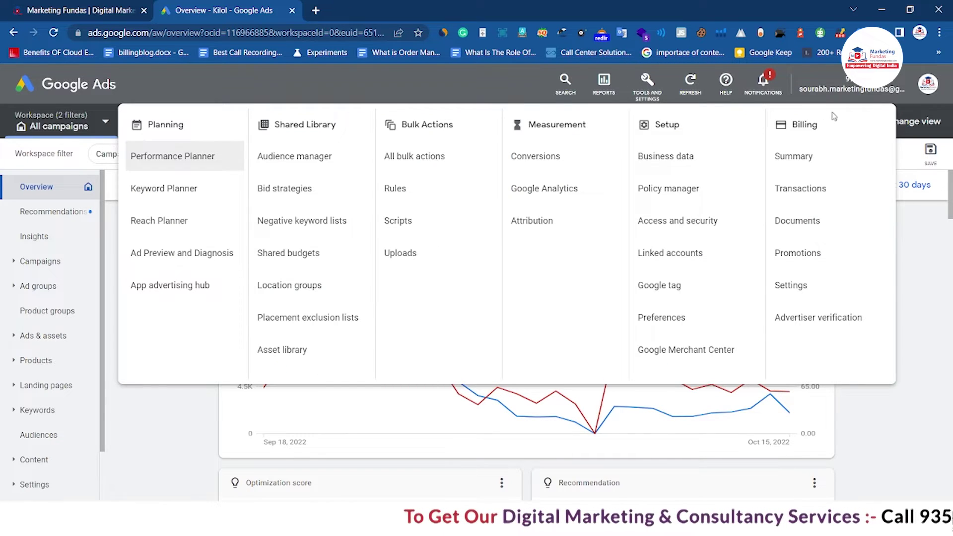
click(820, 156)
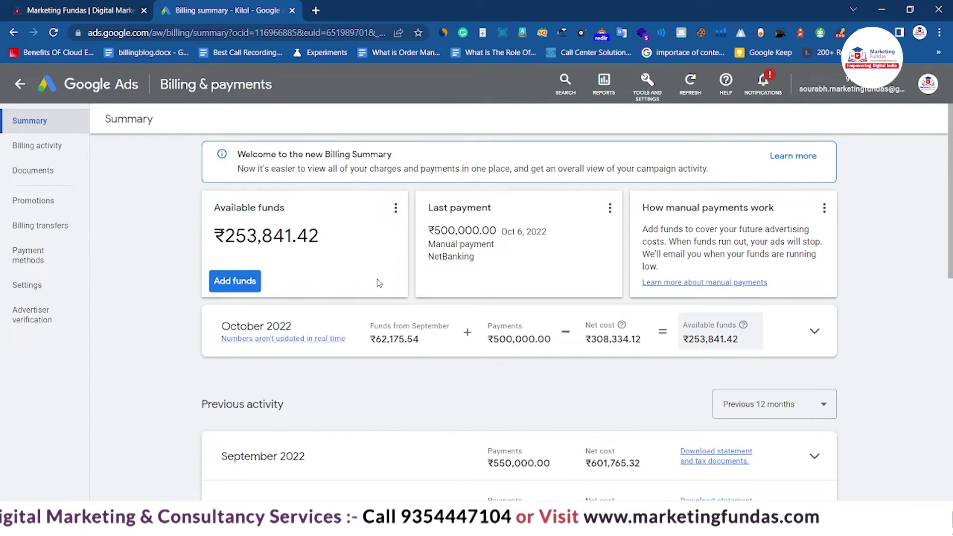
scroll(378, 283, down, 3)
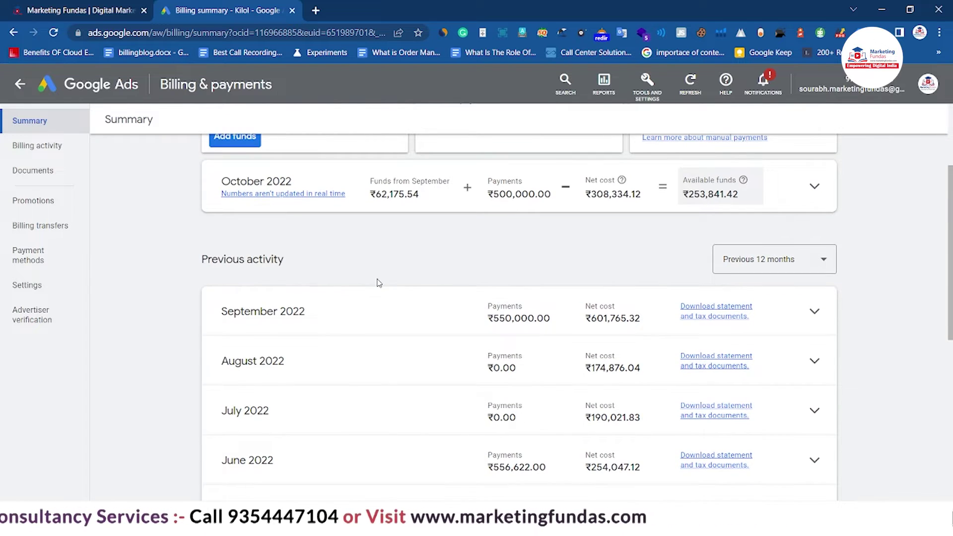
scroll(379, 283, down, 1)
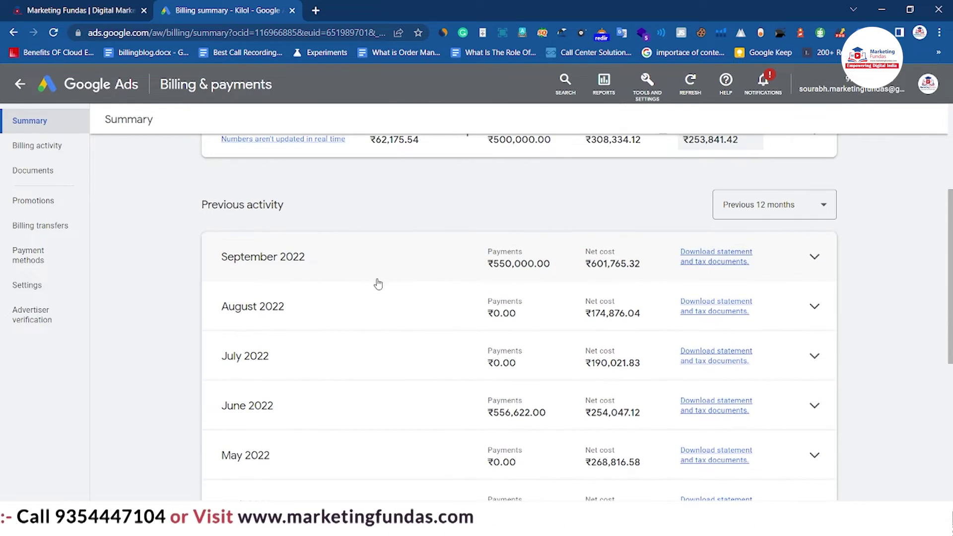
scroll(377, 283, down, 1)
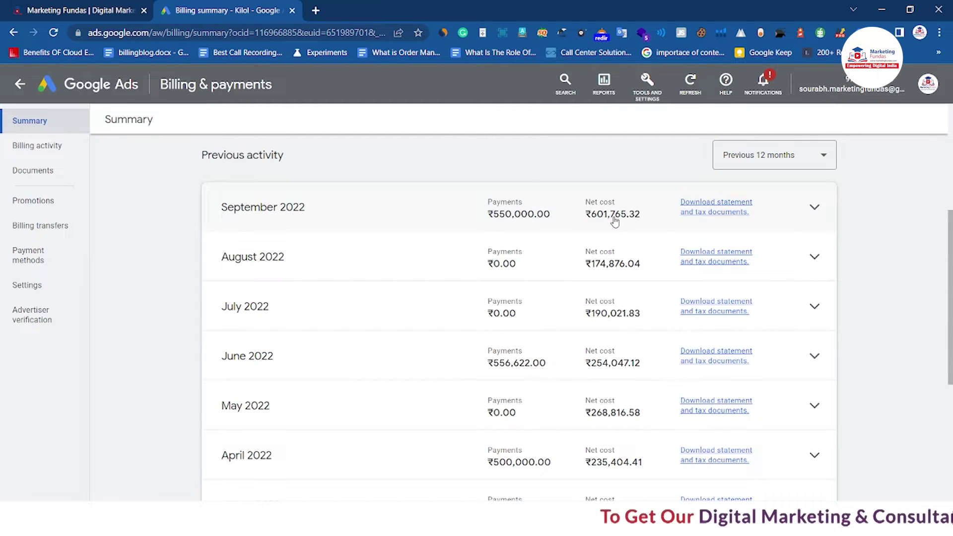
scroll(615, 222, down, 1)
scroll(615, 222, down, 1)
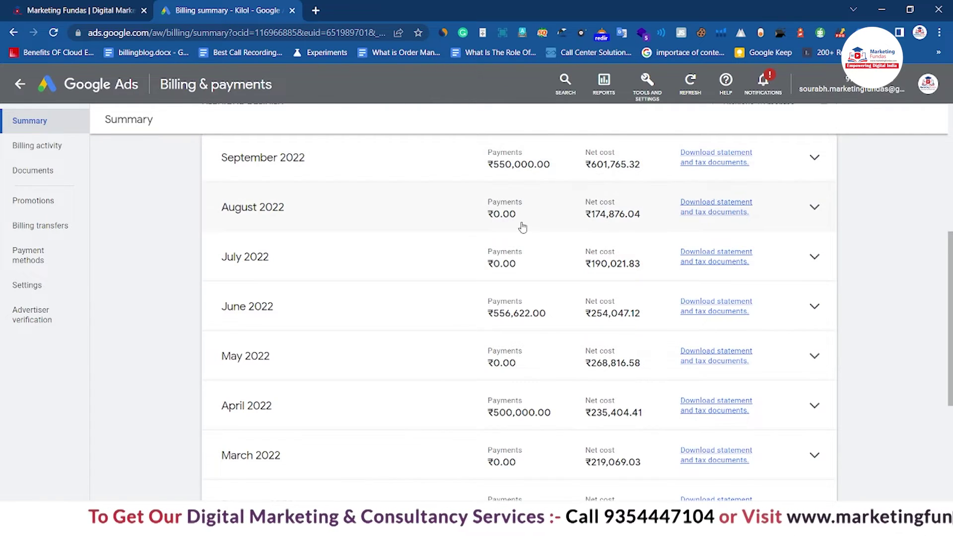
scroll(536, 223, down, 1)
Review each previous month's payments and net costs, then open the September 2022 statement documents.
scroll(522, 227, up, 1)
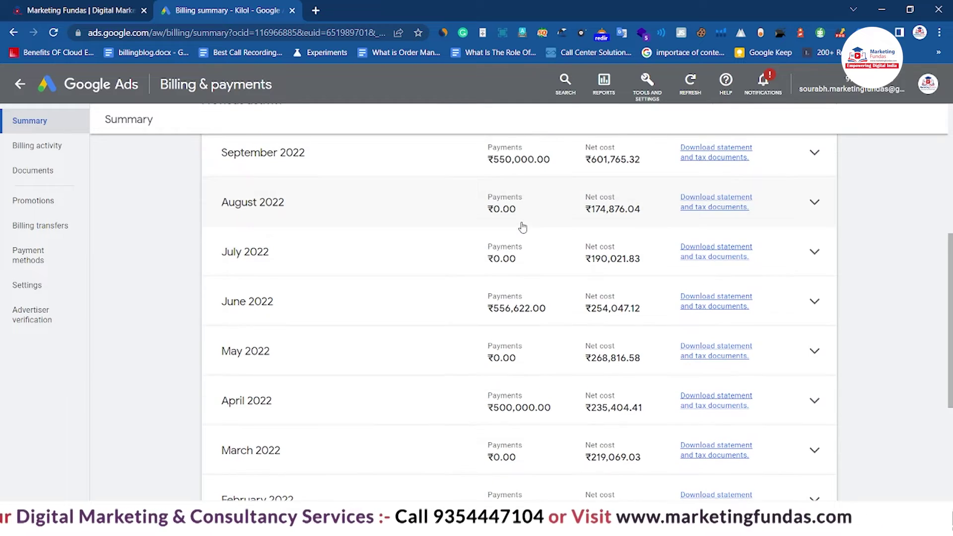
scroll(542, 246, down, 1)
scroll(541, 246, down, 1)
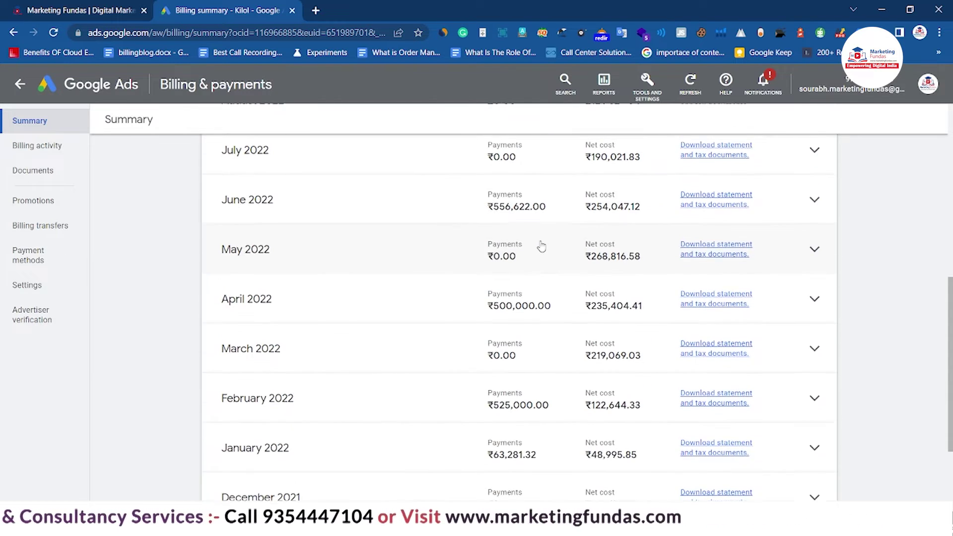
scroll(542, 246, down, 1)
scroll(542, 246, up, 3)
scroll(542, 247, up, 2)
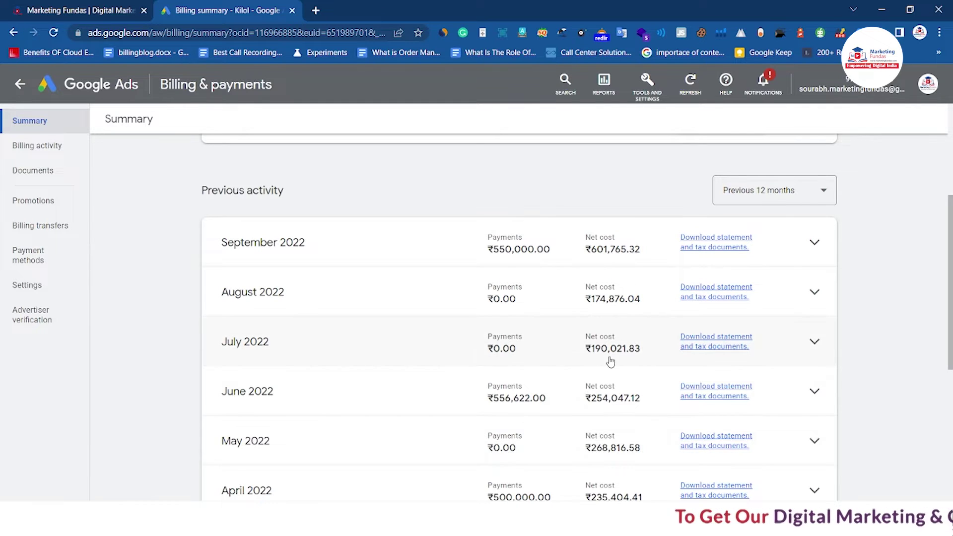
scroll(610, 361, down, 3)
scroll(611, 362, up, 2)
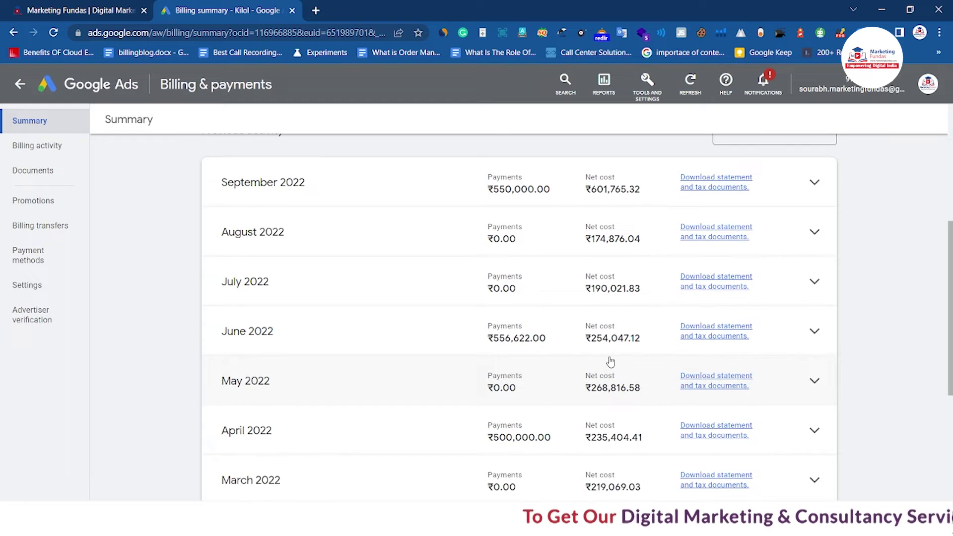
scroll(610, 362, up, 2)
scroll(610, 362, up, 3)
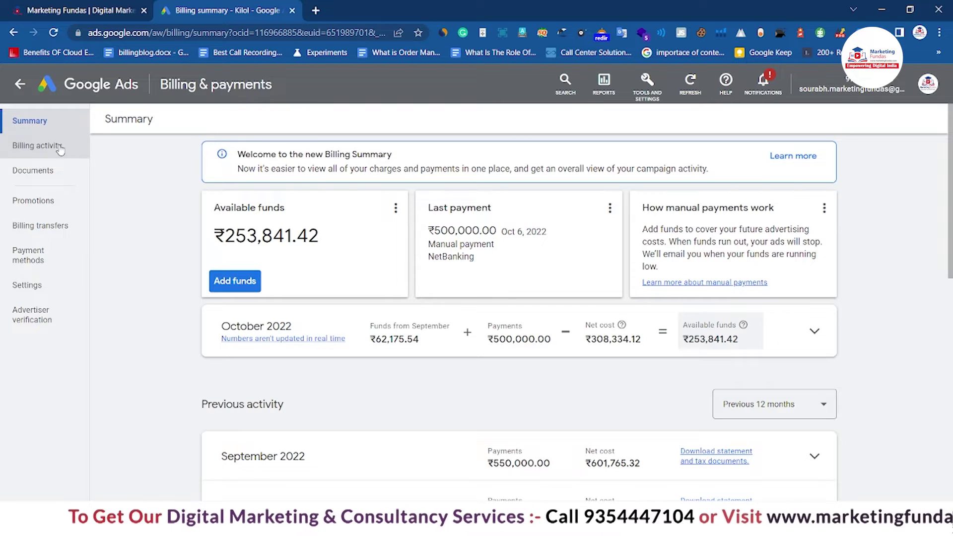
scroll(945, 349, down, 1)
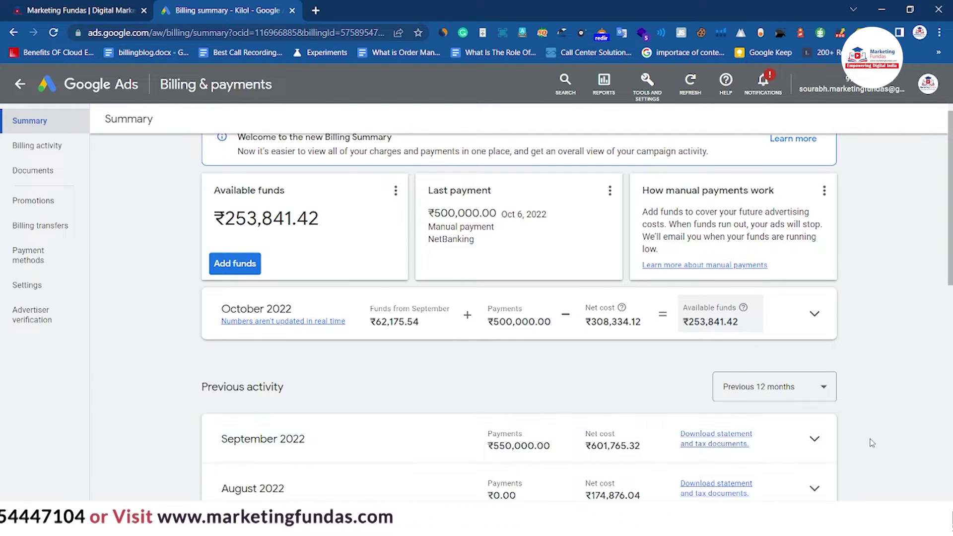
scroll(872, 443, down, 2)
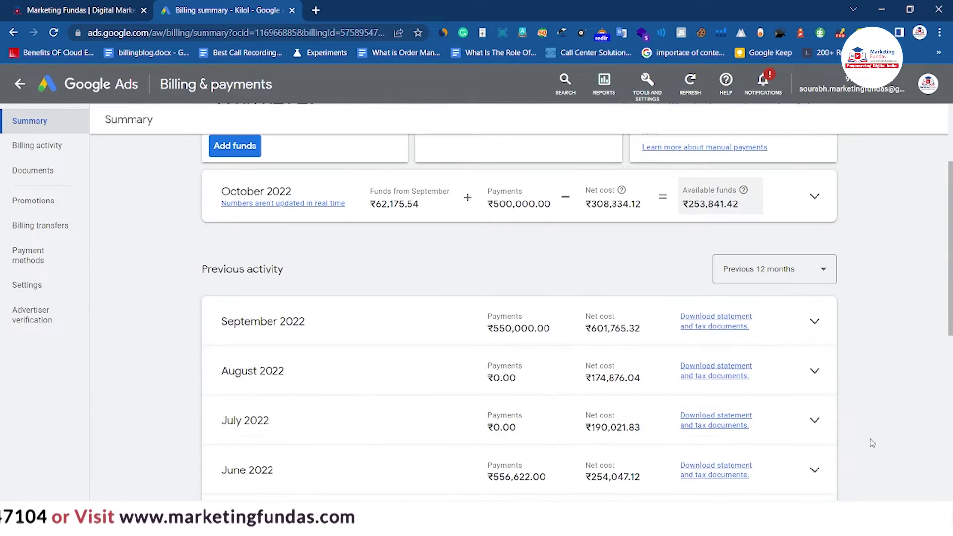
click(744, 324)
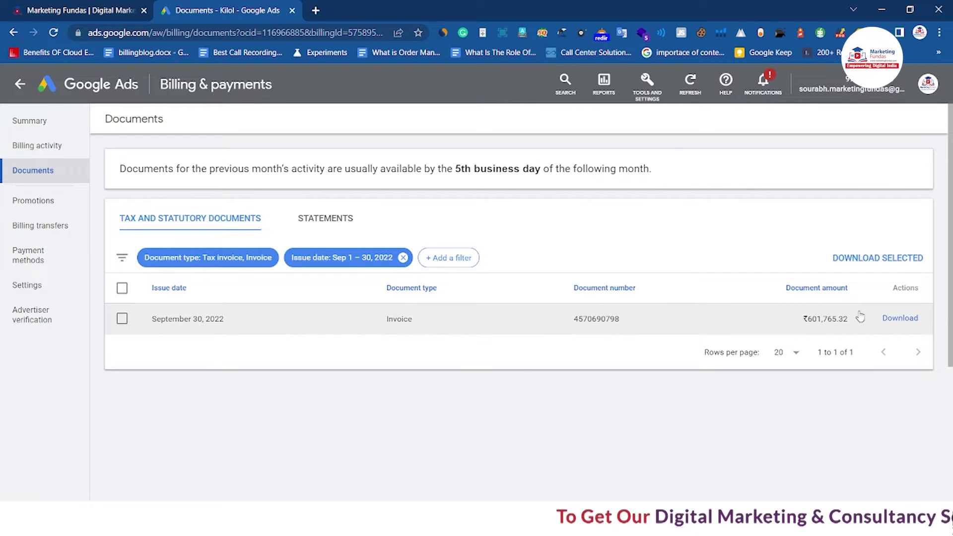
Download the September 2022 invoice and view the ₹601,765.32 PDF.
click(908, 321)
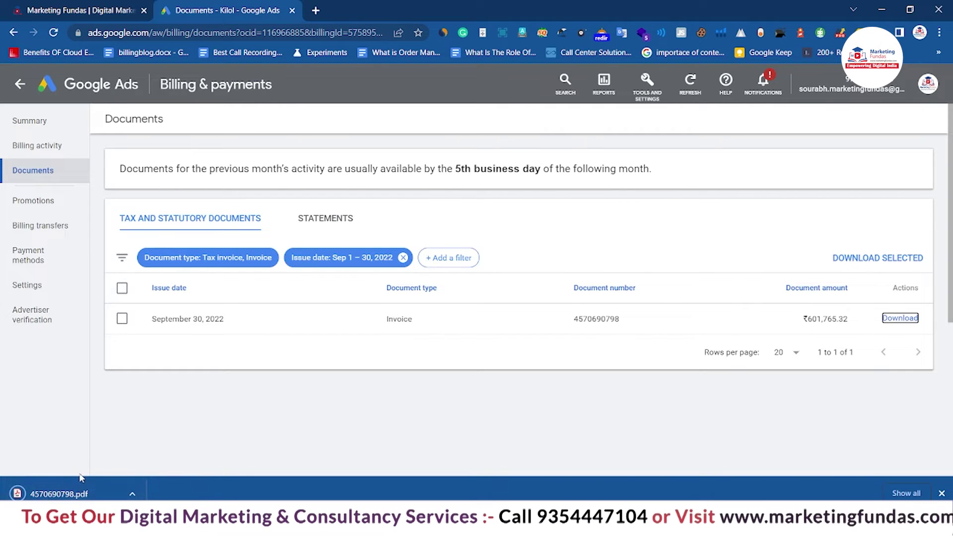
click(74, 493)
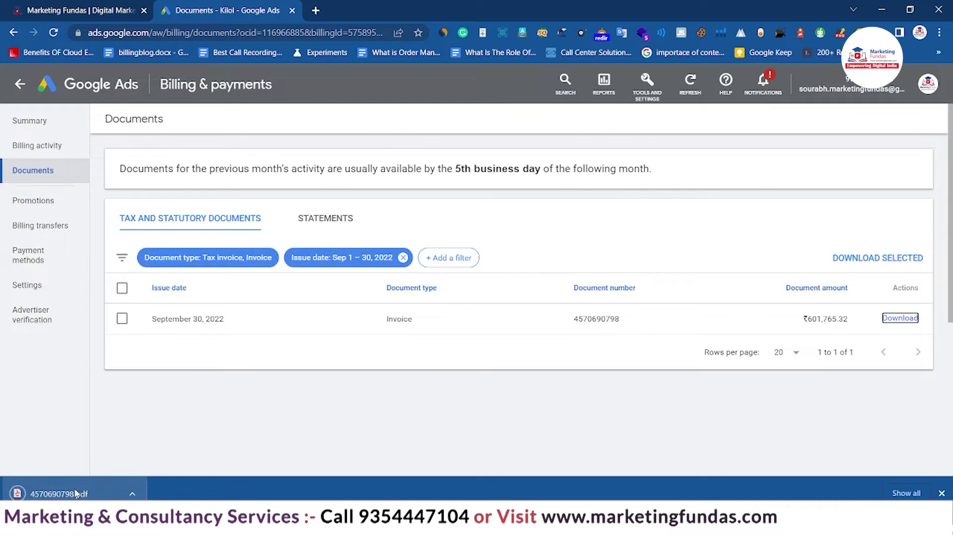
scroll(490, 306, down, 4)
scroll(490, 306, up, 2)
scroll(491, 307, up, 2)
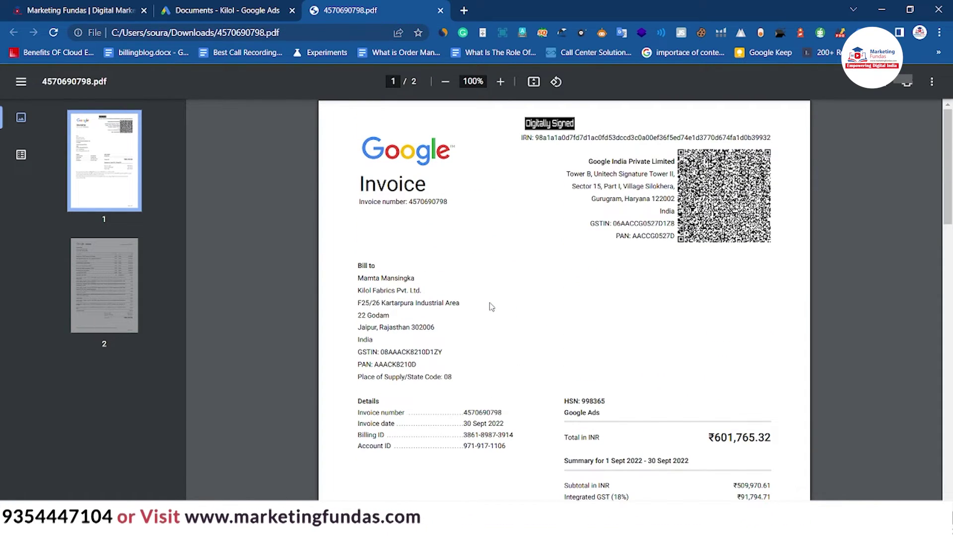
Go back from the PDF to the Google Ads Billing summary and browse it.
key(ctrl+shift+Tab)
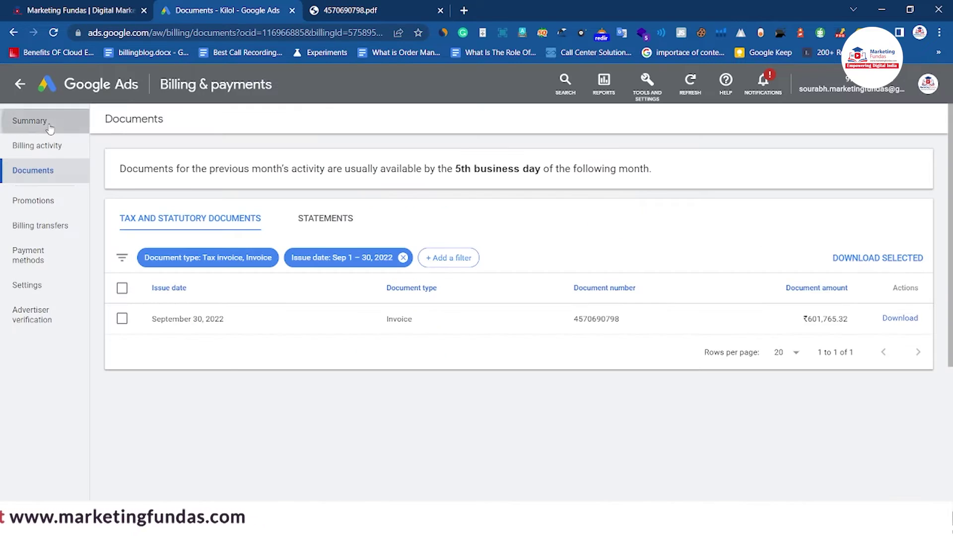
click(30, 121)
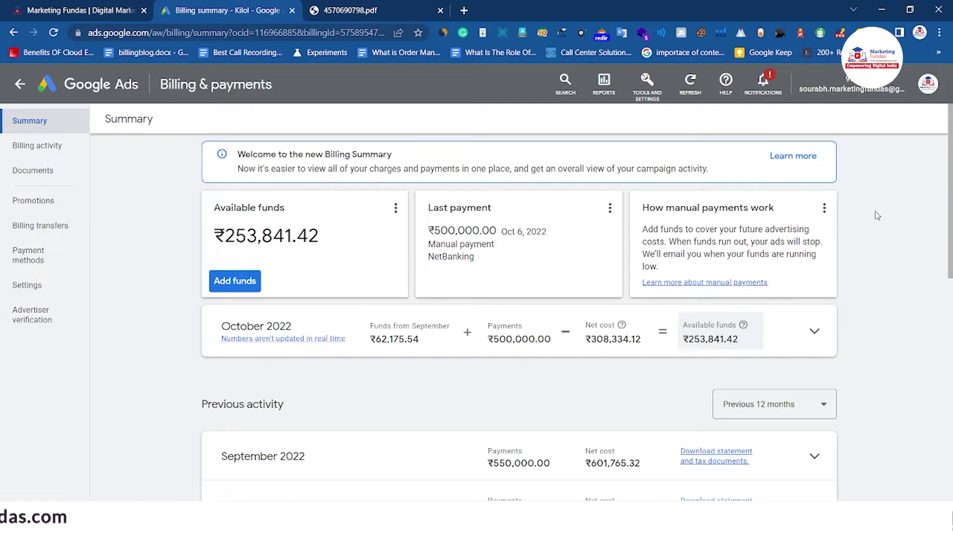
scroll(885, 347, down, 1)
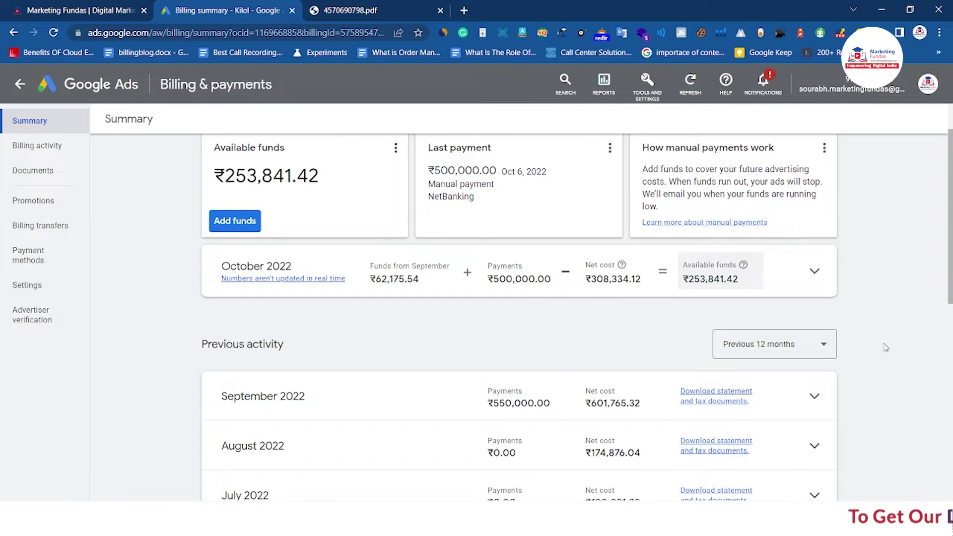
scroll(886, 348, down, 7)
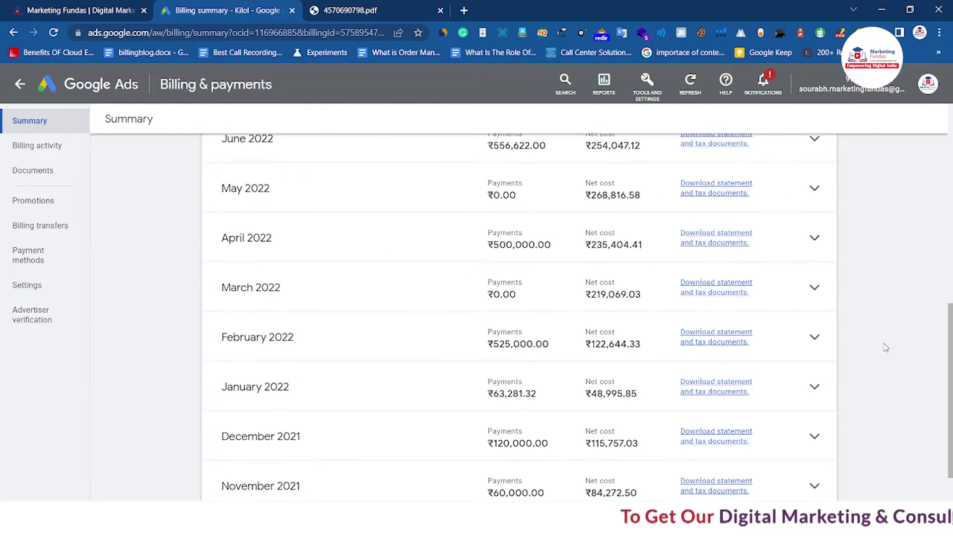
scroll(886, 347, up, 8)
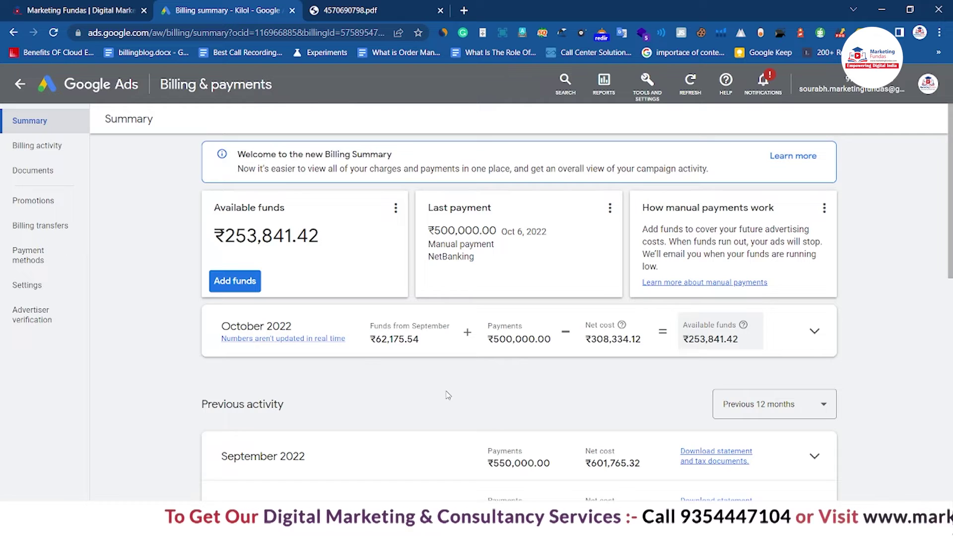
Open the detailed billing activity for the last three months.
click(37, 145)
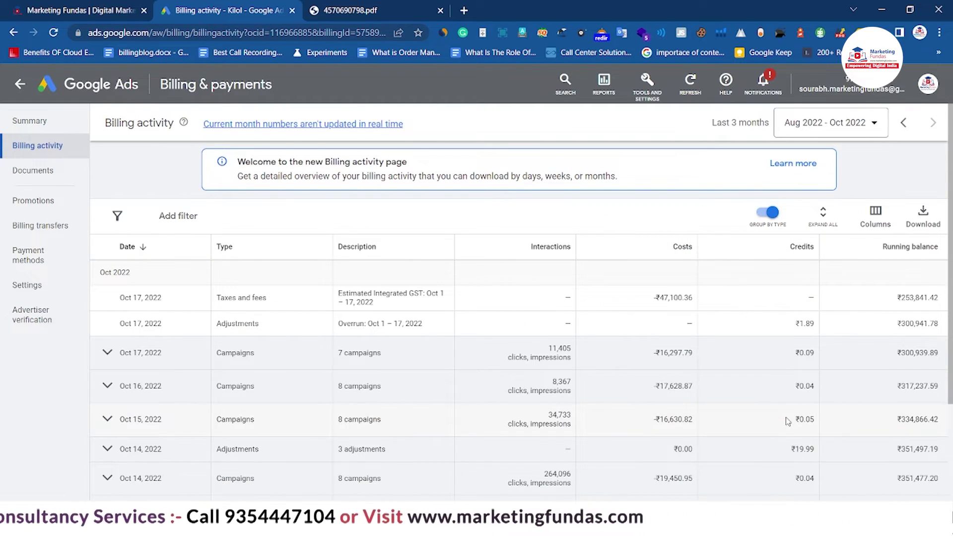
scroll(786, 397, down, 3)
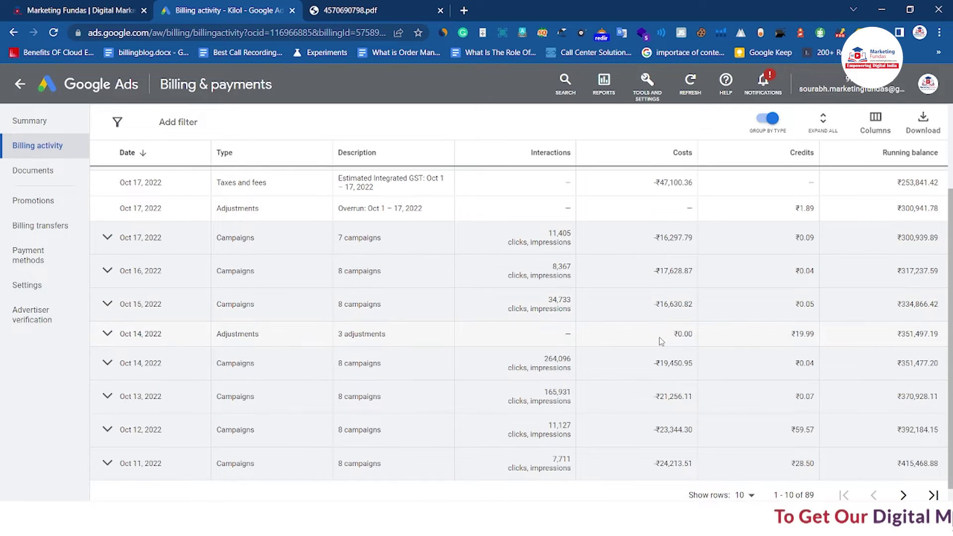
scroll(660, 339, up, 2)
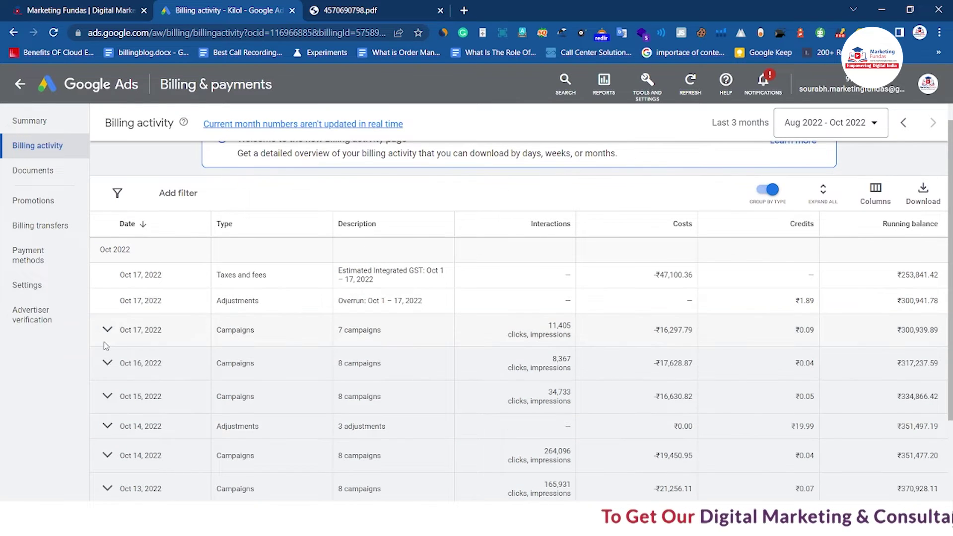
scroll(279, 291, down, 3)
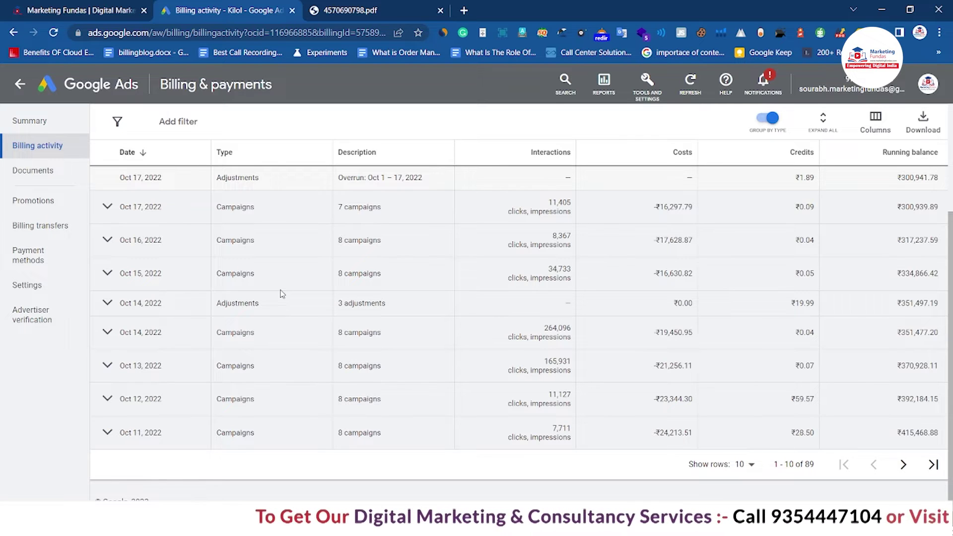
scroll(279, 293, up, 3)
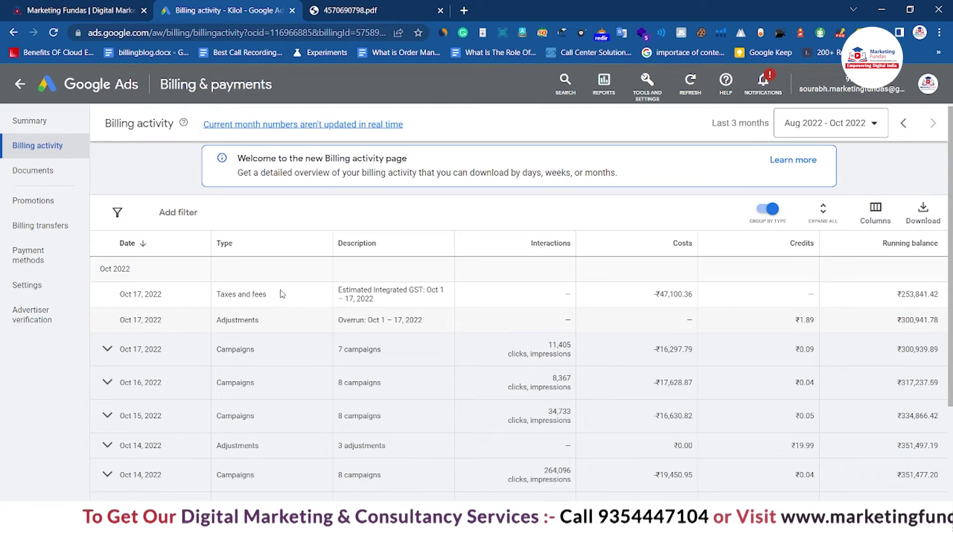
Set a custom billing activity range of Aug 2020 to Oct 2020.
click(874, 123)
click(786, 167)
double_click(785, 167)
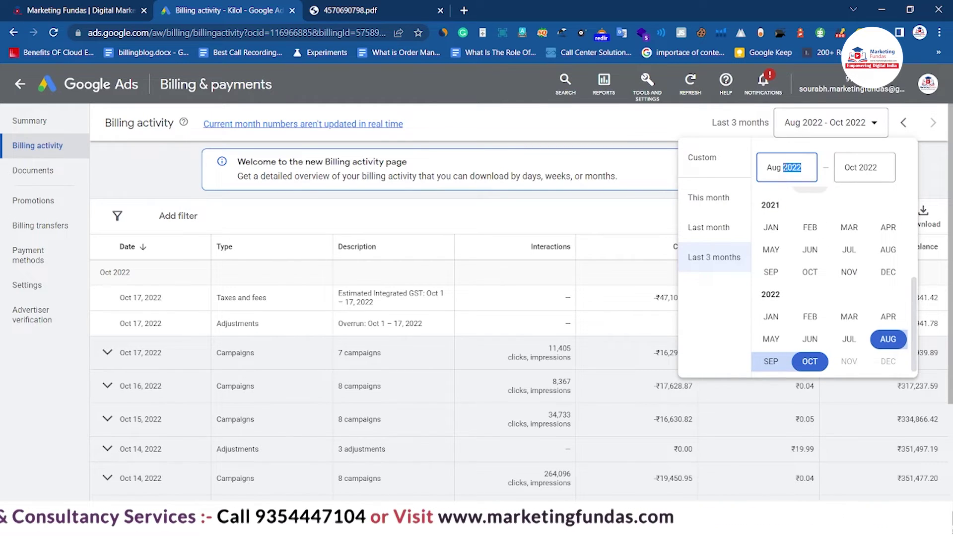
text(2020)
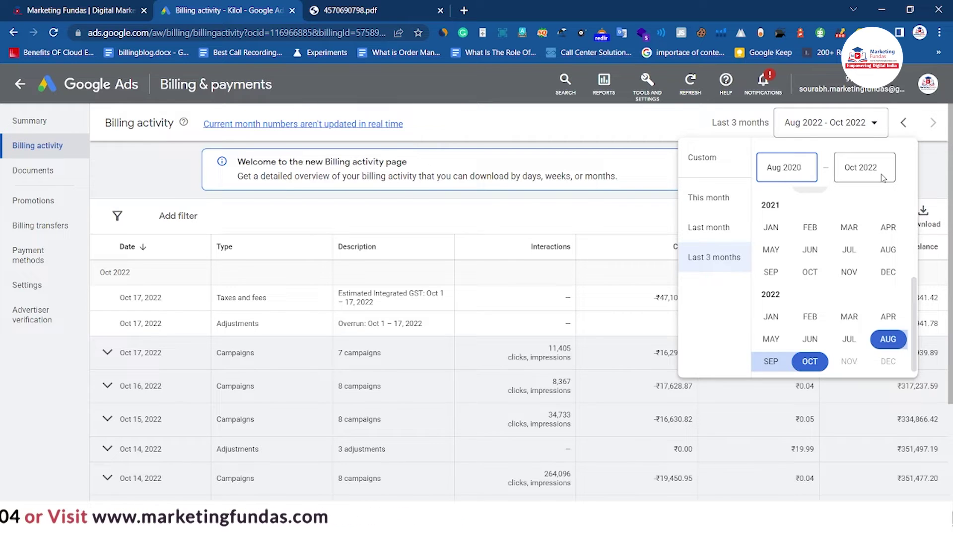
click(810, 268)
click(888, 392)
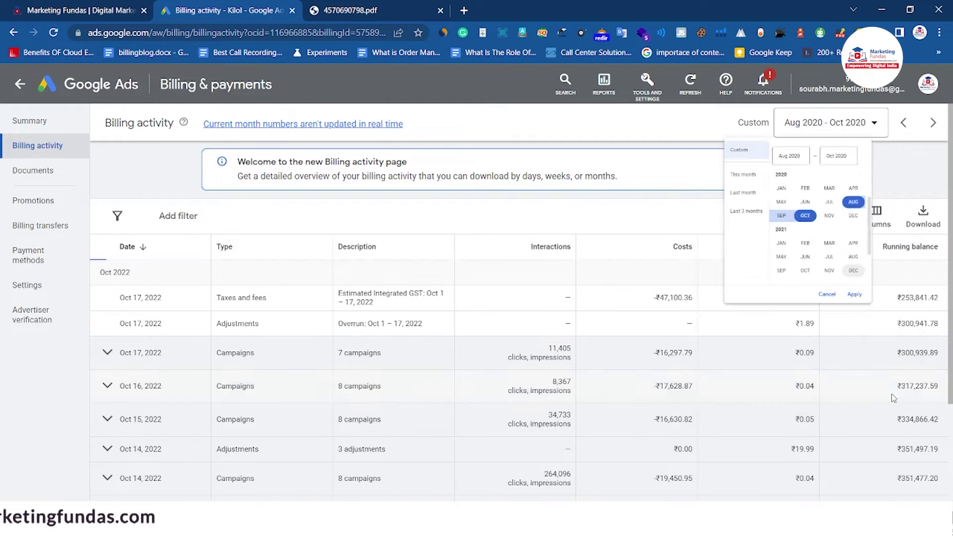
Review the Aug–Oct 2020 daily costs, GST, payments, adjustments and running balance.
scroll(773, 383, down, 4)
scroll(773, 382, up, 4)
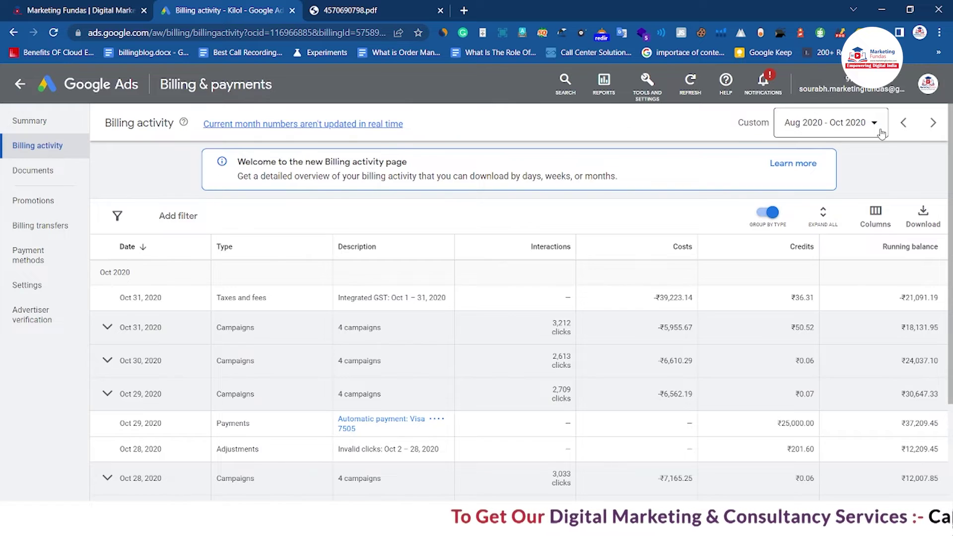
scroll(860, 201, down, 3)
scroll(860, 201, up, 2)
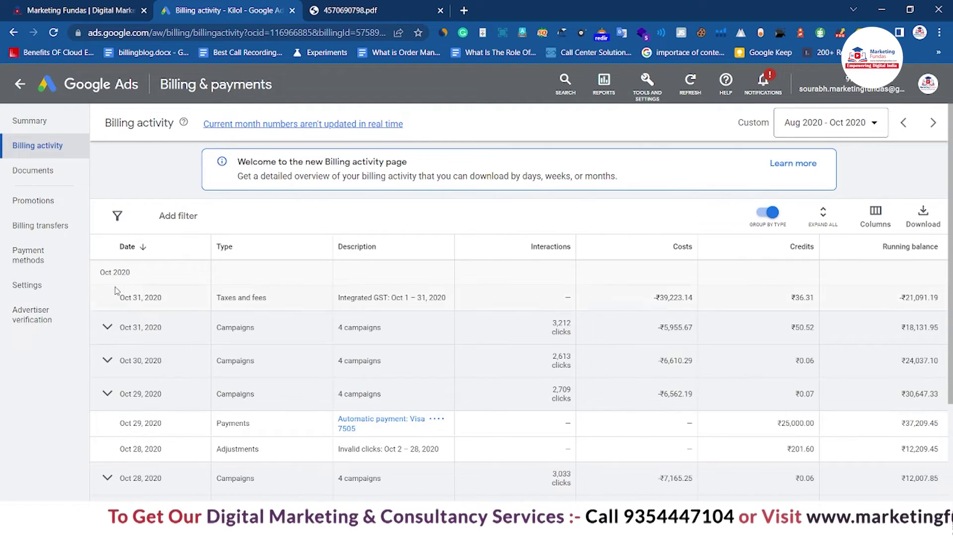
scroll(128, 263, down, 2)
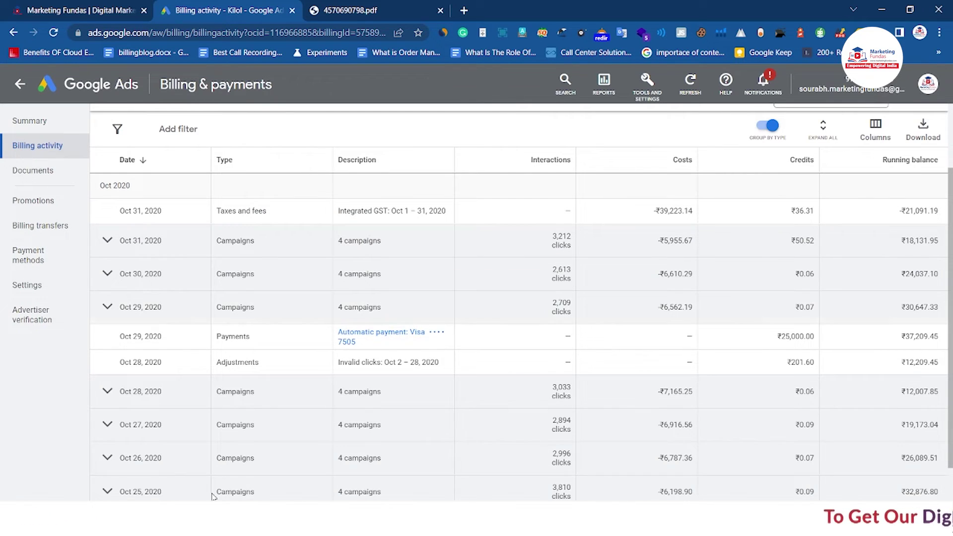
Open Billing Documents and browse the monthly invoices from September 2022 back to March 2021.
click(29, 181)
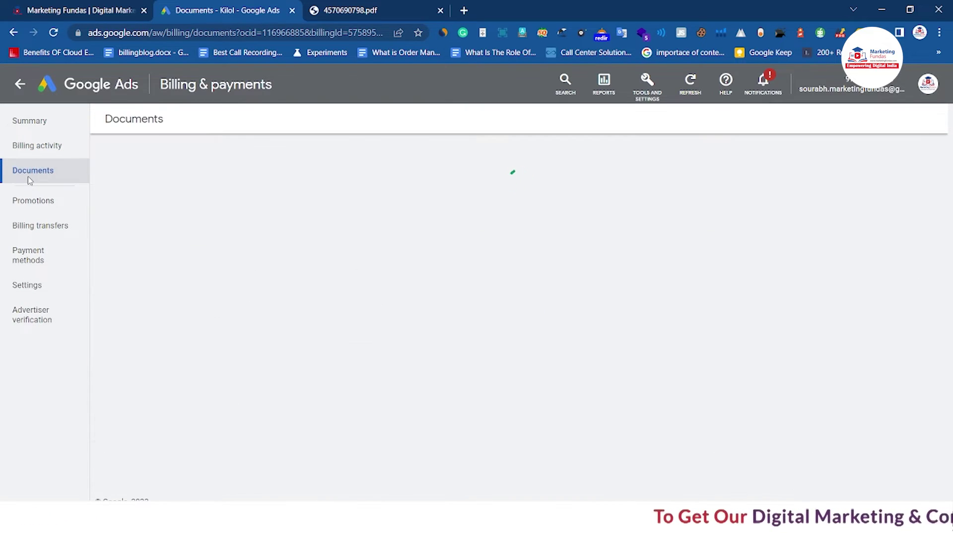
scroll(492, 256, down, 2)
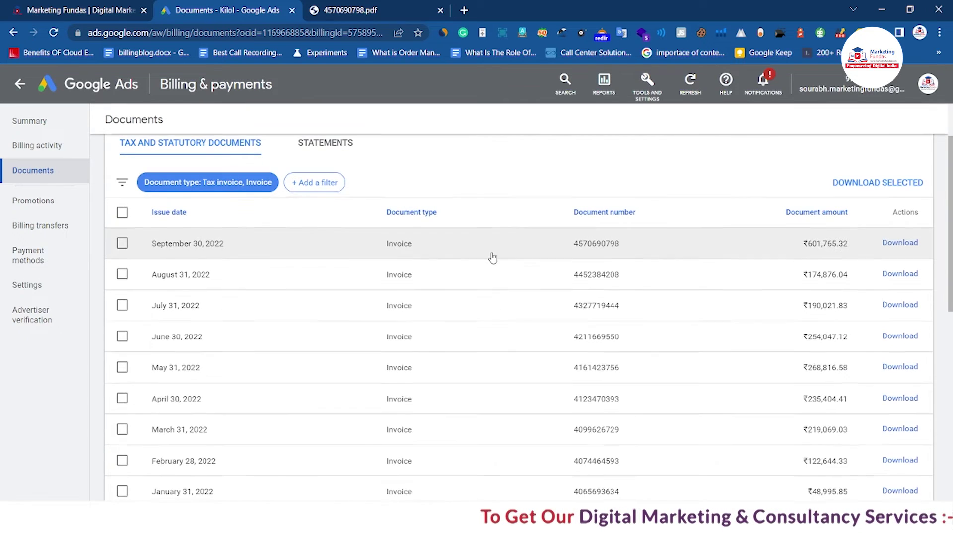
scroll(492, 256, down, 2)
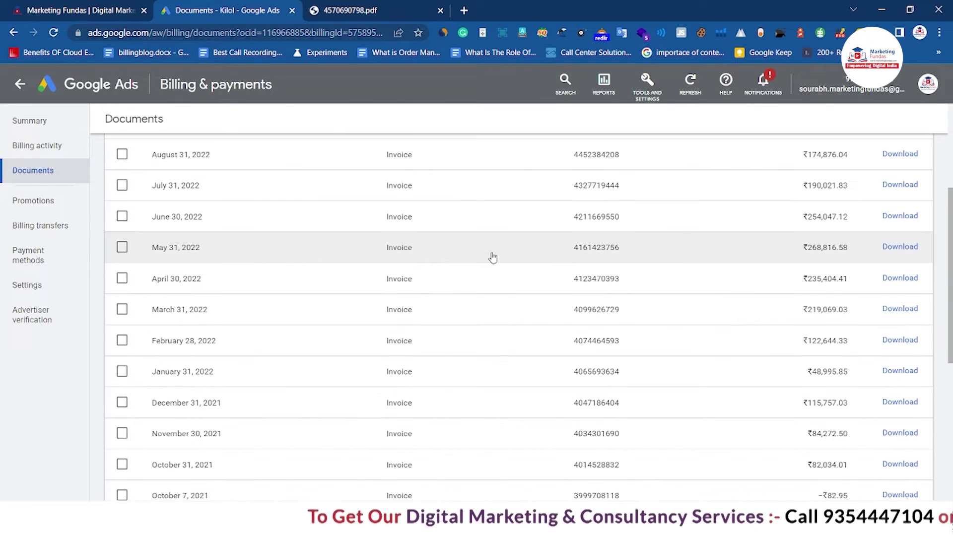
scroll(499, 273, down, 2)
scroll(505, 288, down, 5)
scroll(504, 277, up, 3)
scroll(567, 276, up, 3)
scroll(901, 270, up, 4)
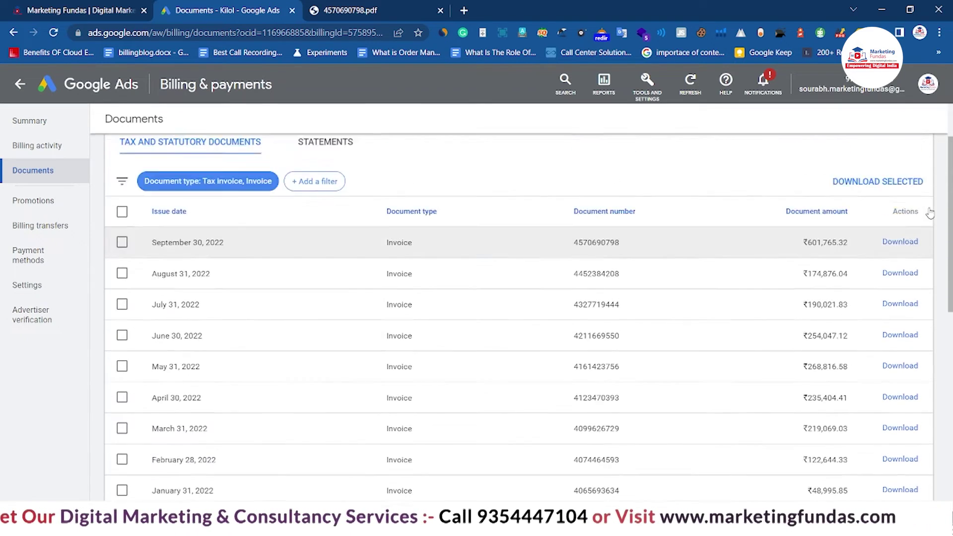
scroll(890, 333, down, 2)
scroll(893, 337, up, 2)
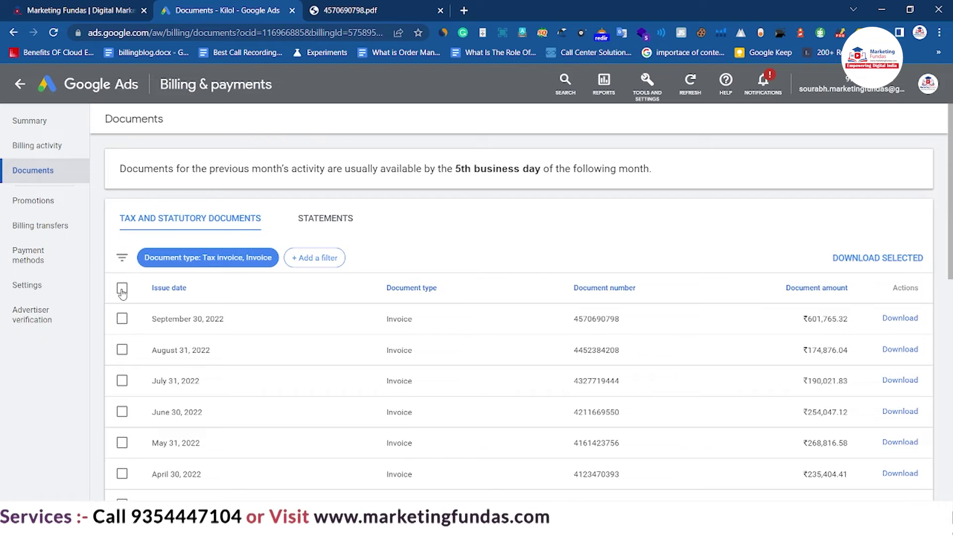
Tick the September, August, July, June and May 2022 invoices.
click(122, 320)
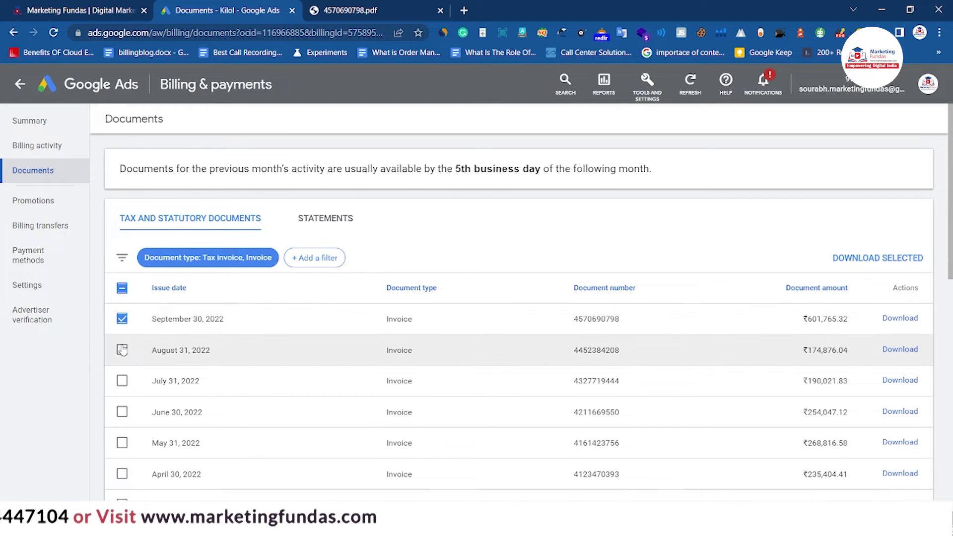
click(122, 381)
click(122, 412)
click(122, 443)
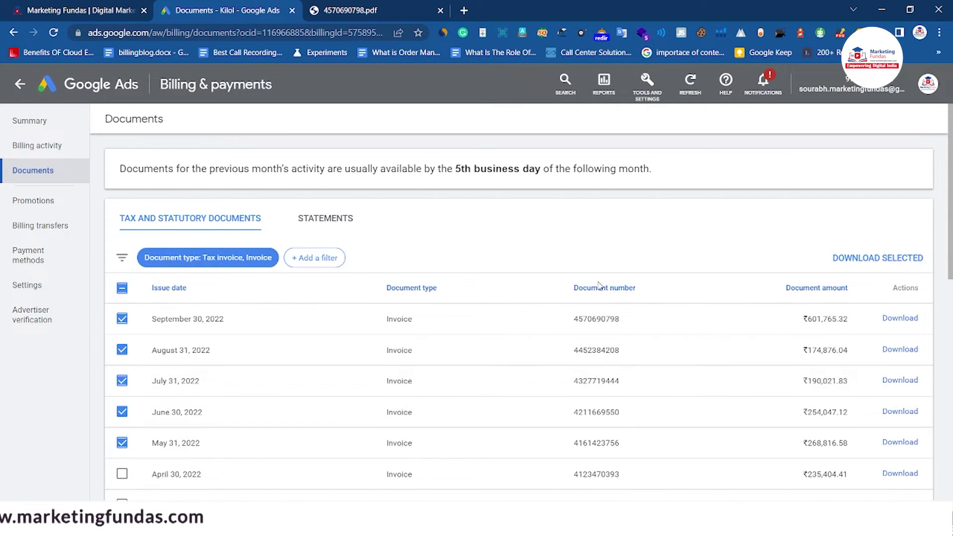
scroll(671, 231, down, 1)
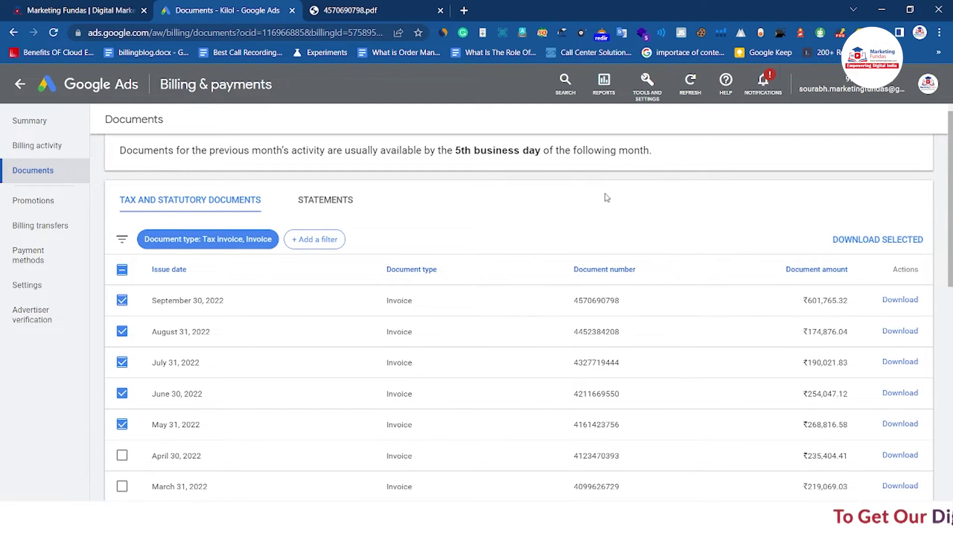
scroll(606, 197, up, 1)
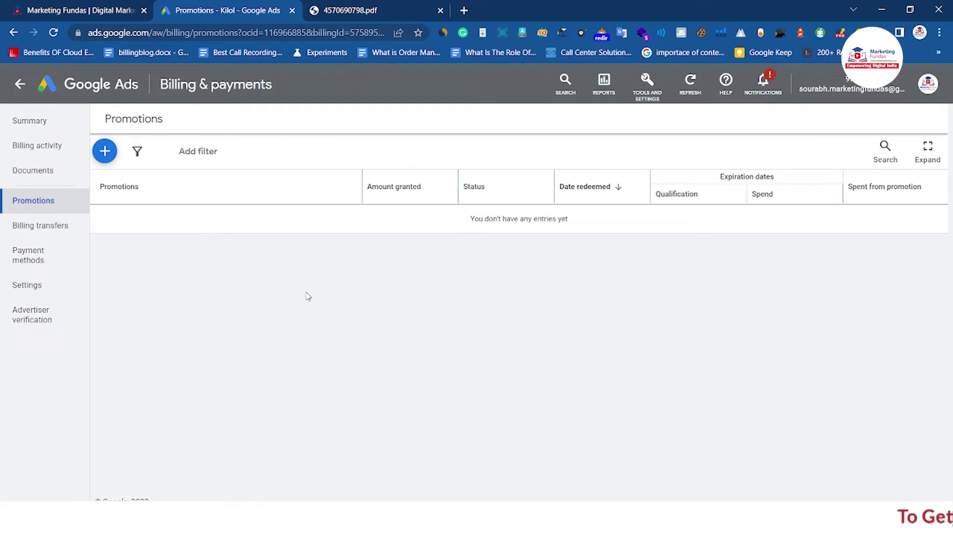
Show the Billing transfers page listing the three invoice setups.
click(44, 227)
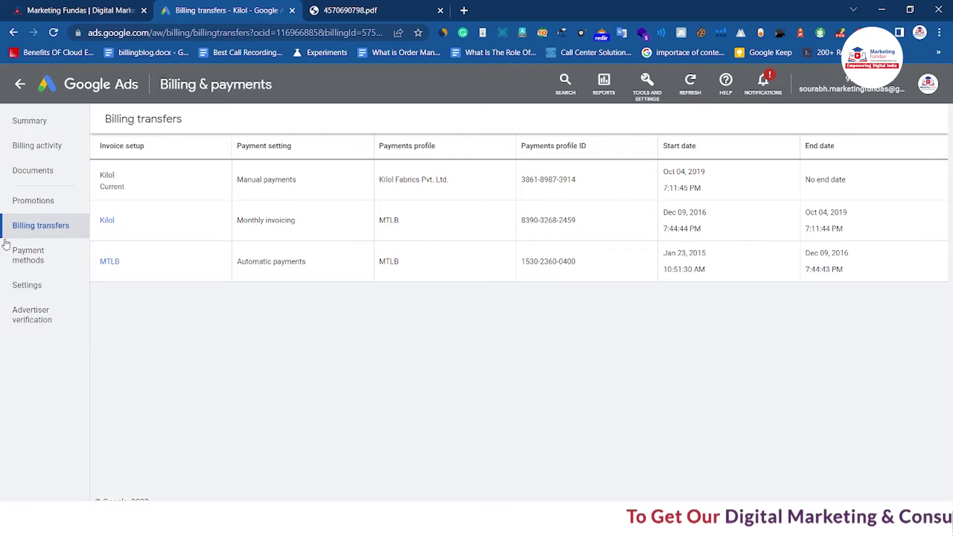
View payment methods, attempt adding one (refused without edit access), then show payments account Settings.
click(27, 256)
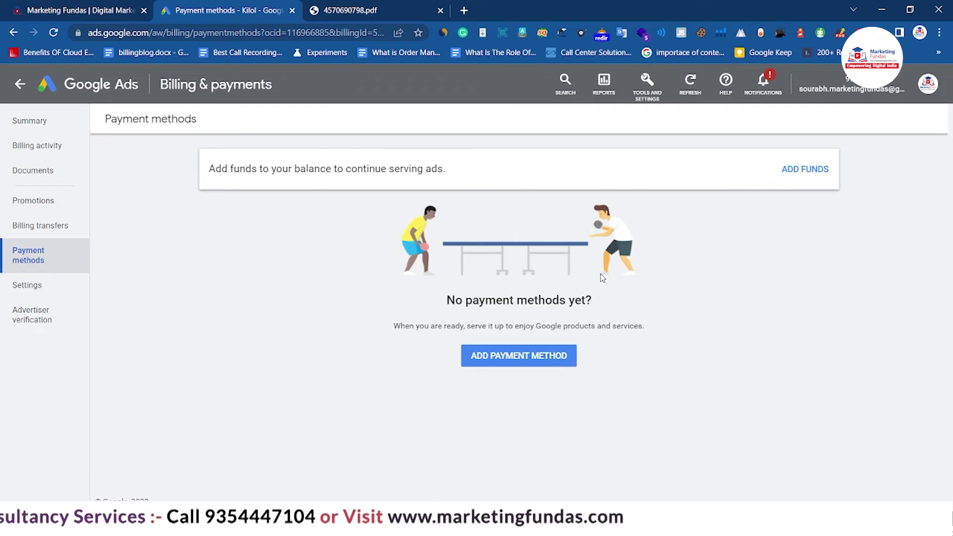
click(485, 359)
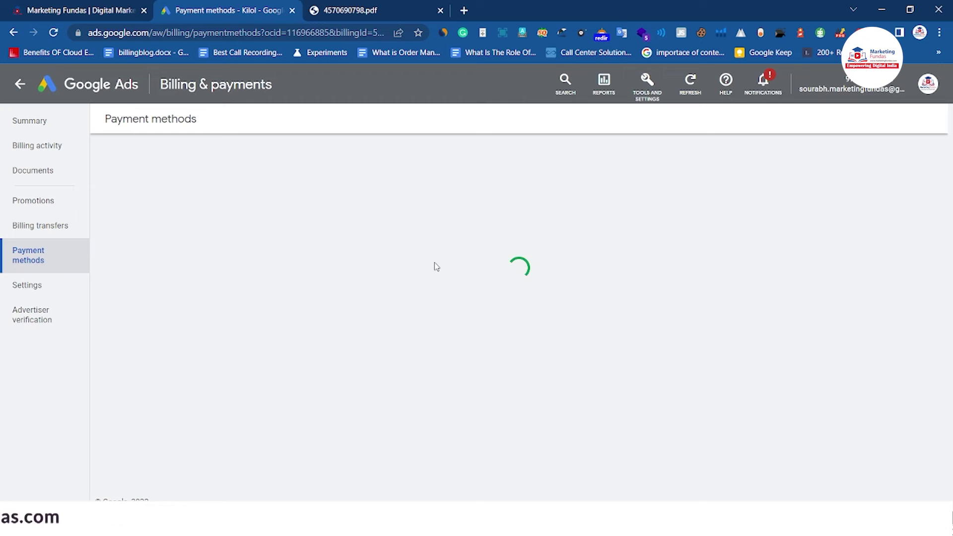
click(23, 284)
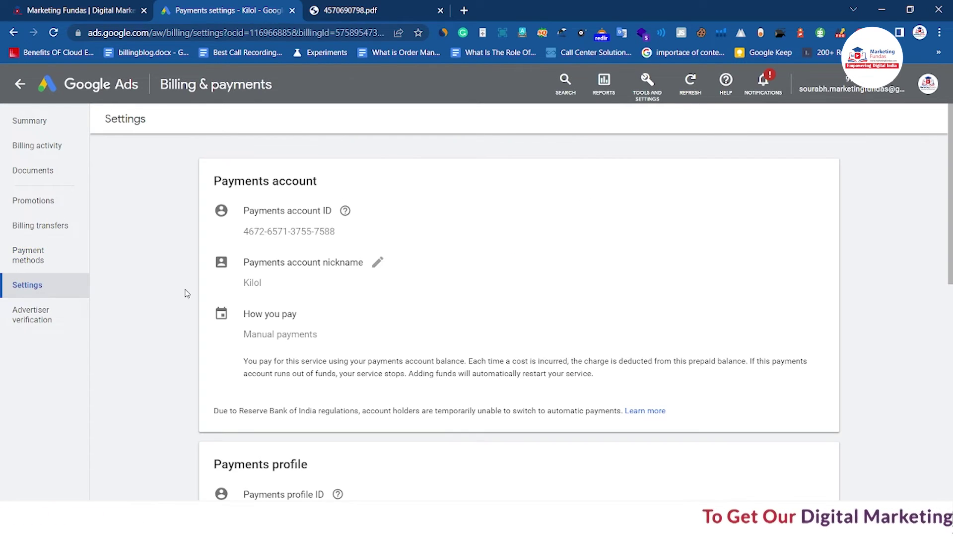
scroll(187, 294, down, 1)
scroll(187, 293, up, 1)
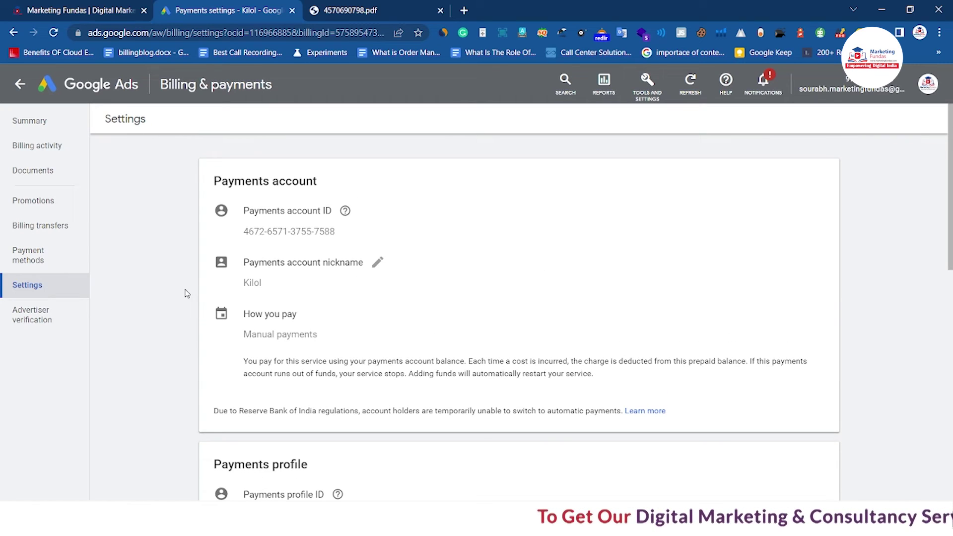
scroll(186, 293, down, 5)
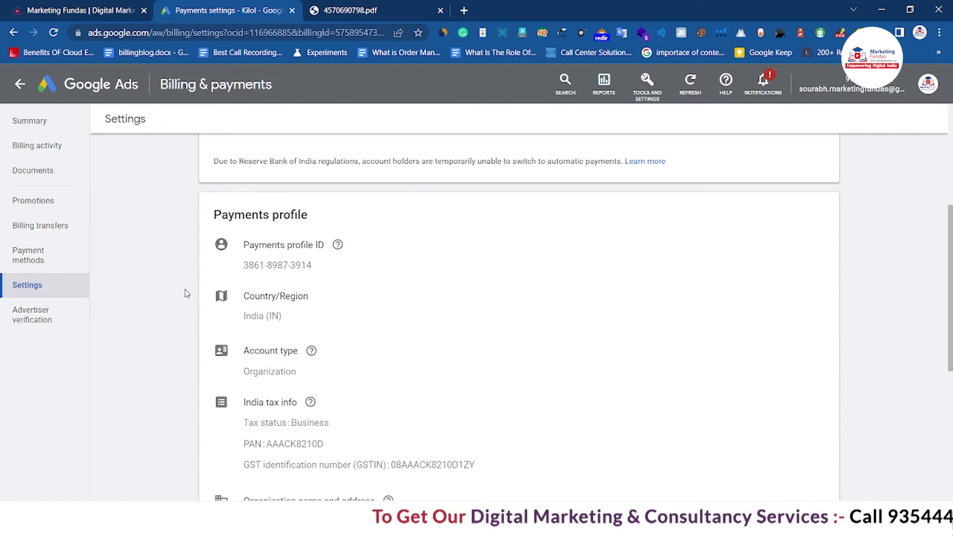
scroll(186, 294, down, 1)
scroll(187, 294, down, 1)
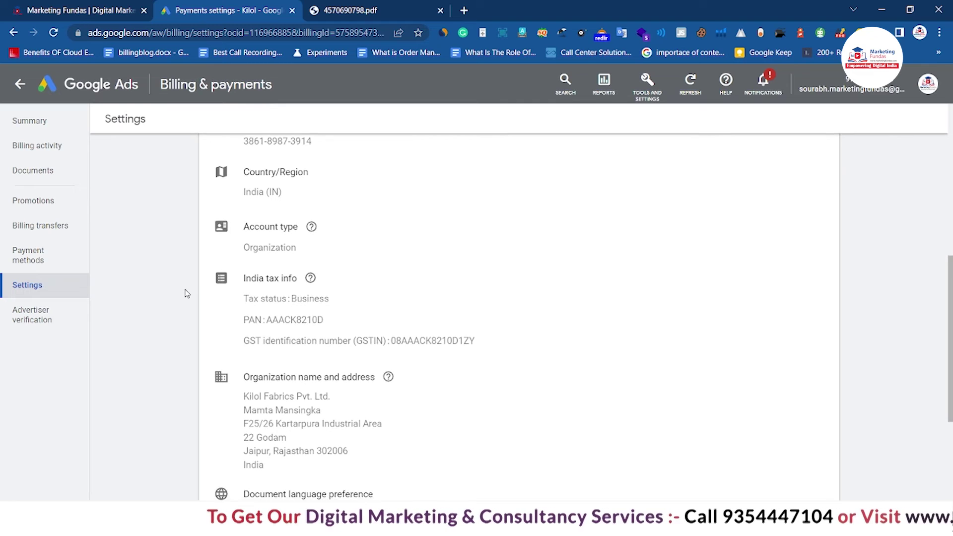
scroll(186, 294, up, 1)
scroll(186, 293, up, 1)
scroll(187, 293, down, 5)
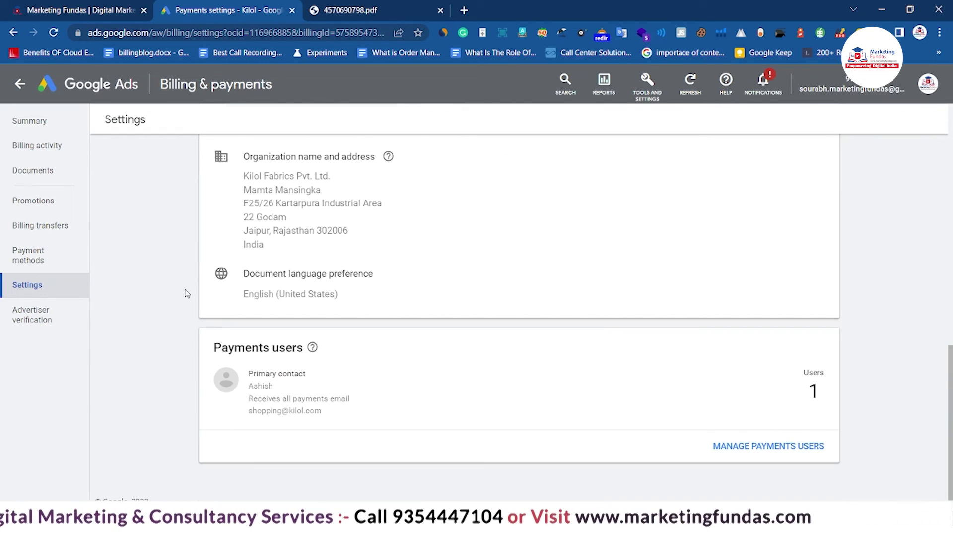
scroll(187, 294, up, 8)
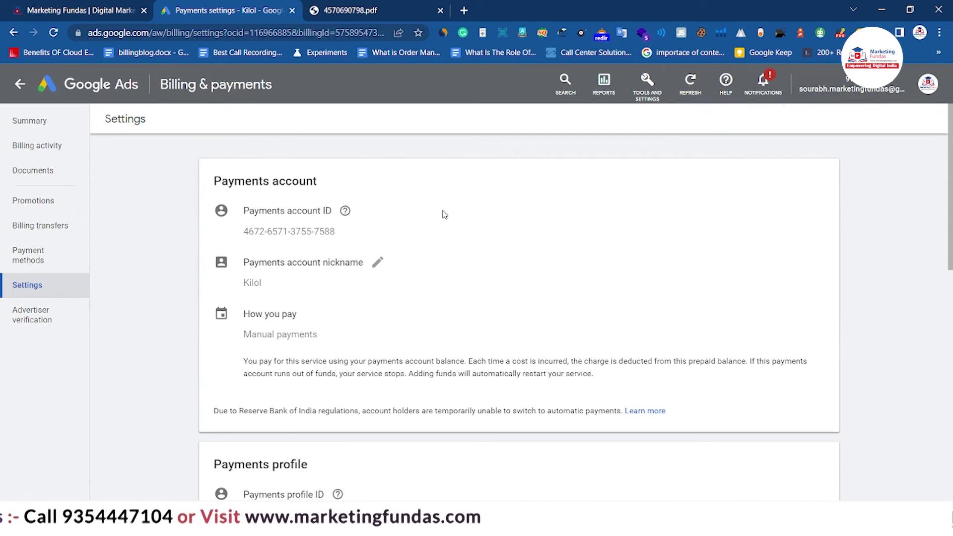
scroll(795, 295, down, 5)
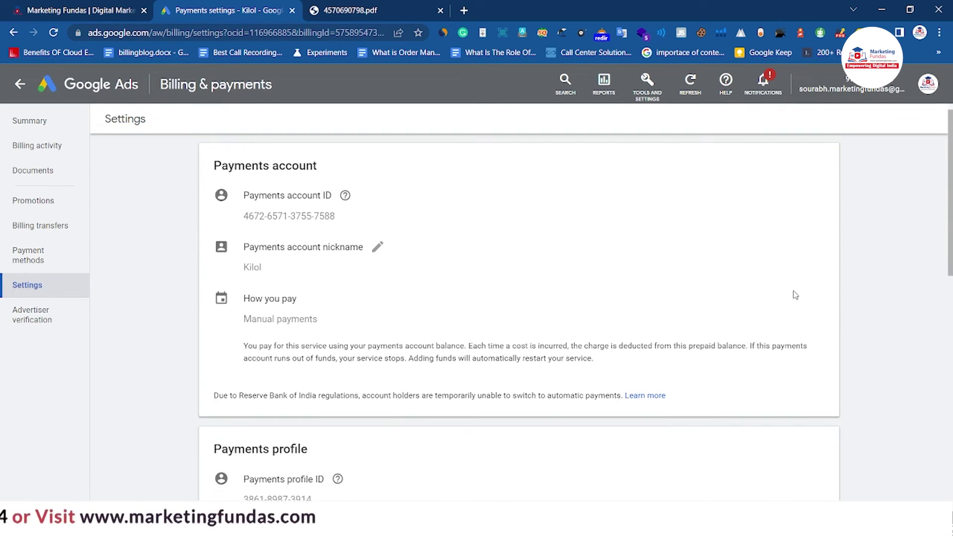
scroll(795, 294, up, 5)
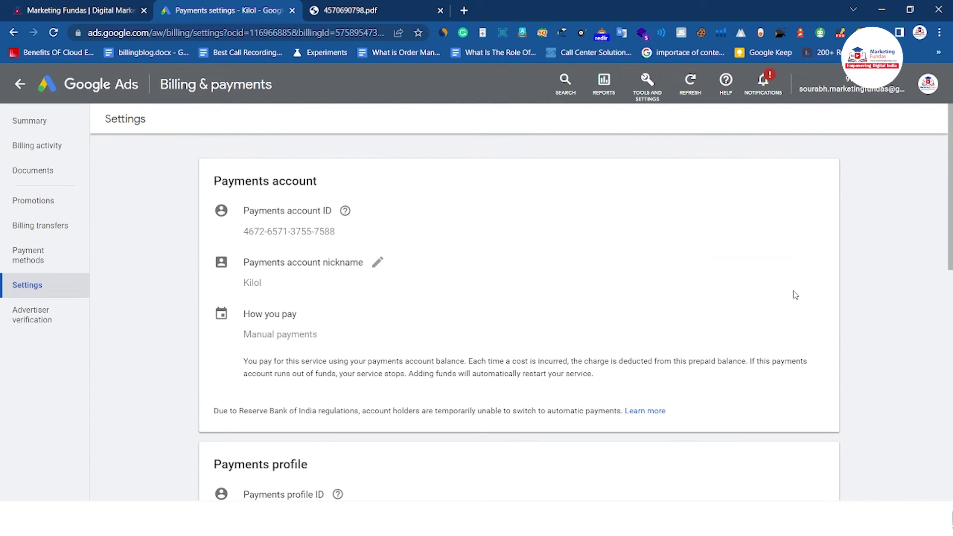
scroll(795, 294, down, 2)
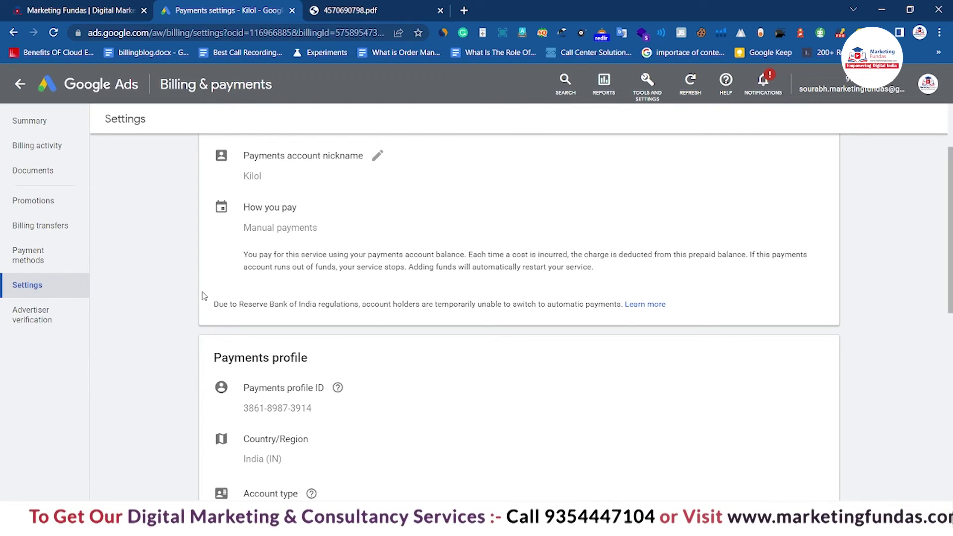
scroll(55, 319, up, 2)
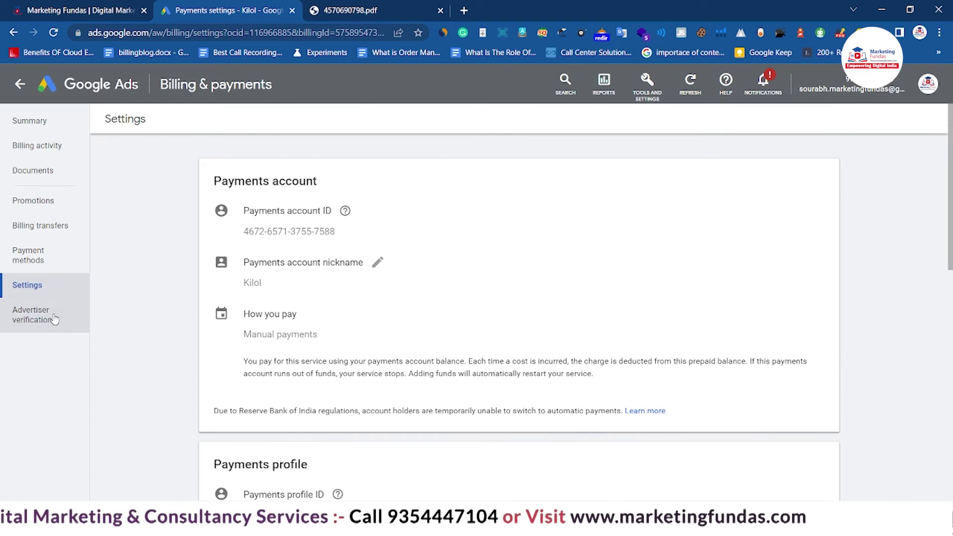
click(53, 318)
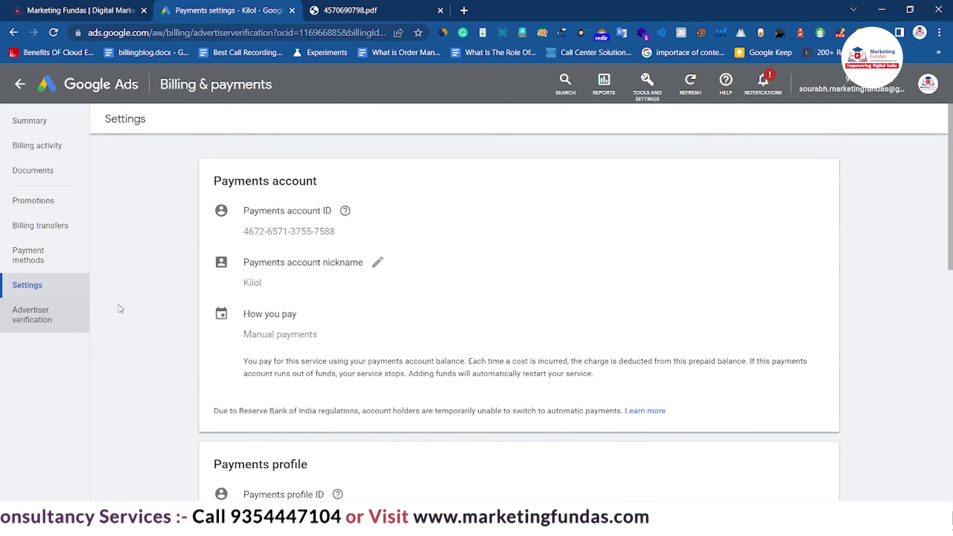